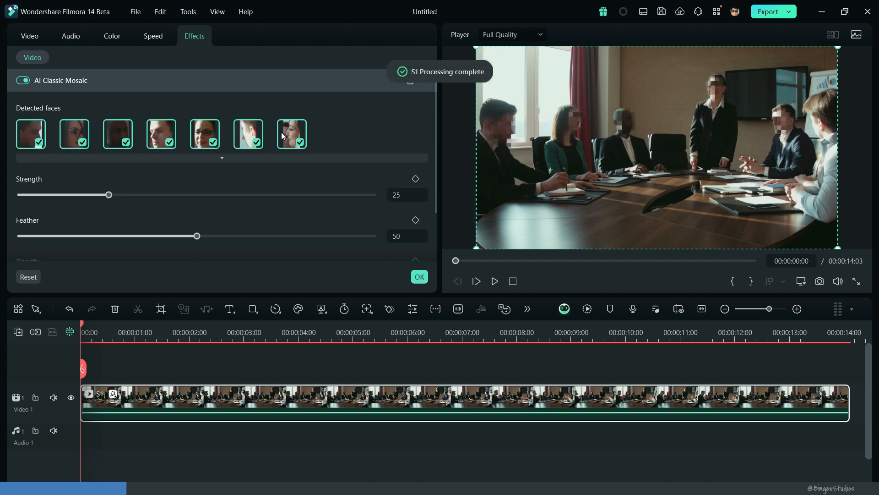
Step: Preview the AI Classic Mosaic on the clip and try excluding and re-including individual detected faces
{"action": "left_click", "coordinate": [495, 280]}
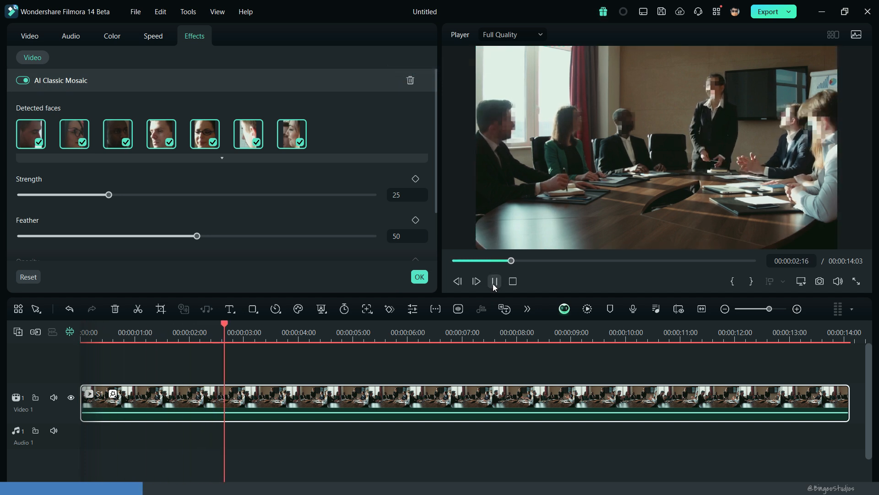
{"action": "left_click", "coordinate": [494, 281]}
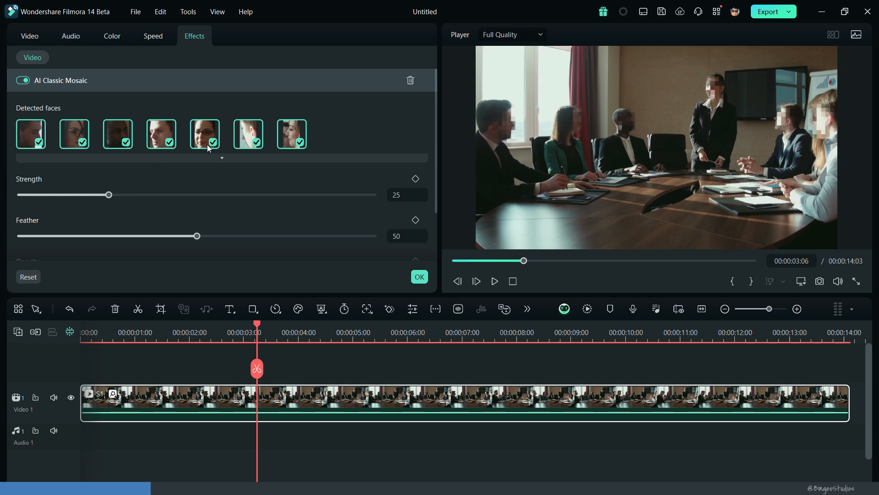
{"action": "left_click", "coordinate": [213, 142]}
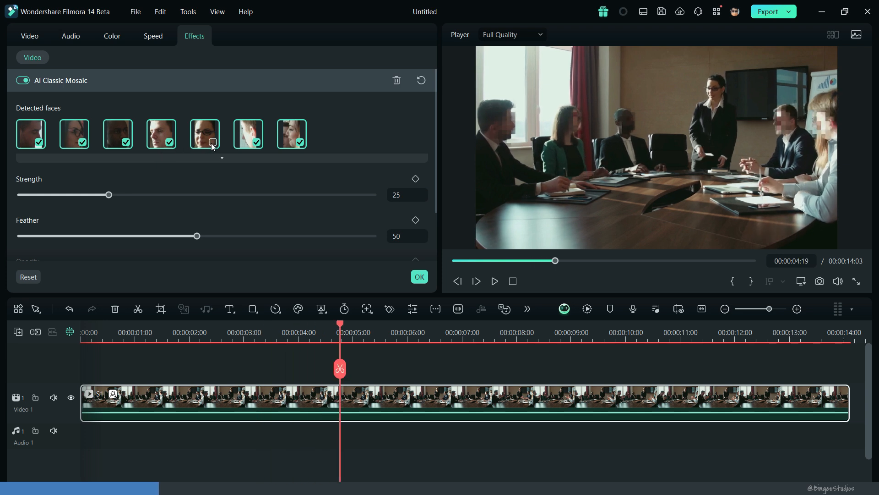
{"action": "left_click", "coordinate": [83, 142]}
{"action": "left_click", "coordinate": [255, 143]}
{"action": "key", "text": "space"}
{"action": "left_click", "coordinate": [258, 140]}
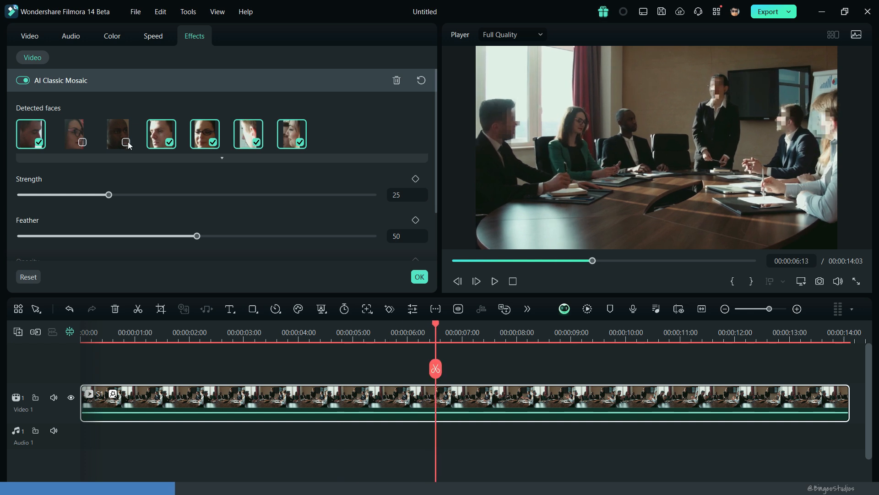
{"action": "left_click", "coordinate": [88, 143]}
Step: Set the AI Classic Mosaic strength to 32 and opacity to 94%, apply the settings and play the clip
{"action": "left_click_drag", "start_coordinate": [108, 194], "coordinate": [134, 196]}
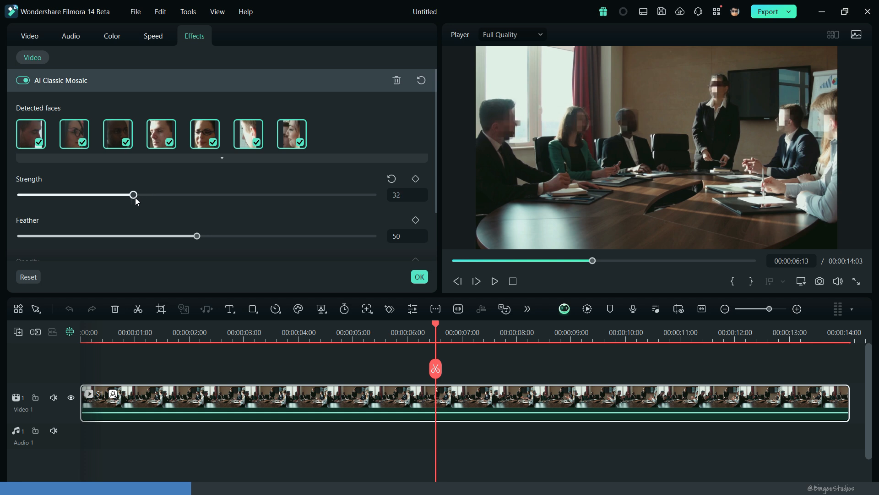
{"action": "scroll", "coordinate": [169, 204], "scroll_direction": "down", "scroll_amount": 2}
{"action": "left_click_drag", "start_coordinate": [220, 214], "coordinate": [256, 215]}
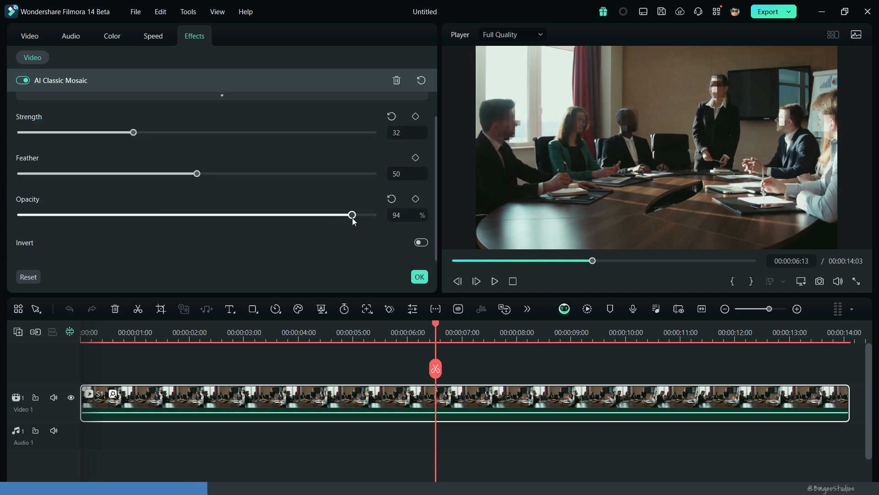
{"action": "scroll", "coordinate": [226, 179], "scroll_direction": "up", "scroll_amount": 2}
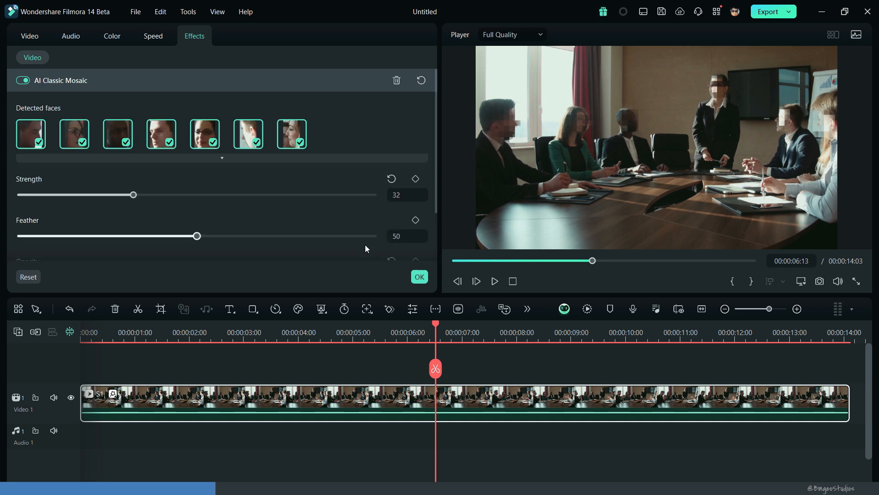
{"action": "left_click", "coordinate": [420, 277]}
{"action": "key", "text": "space"}
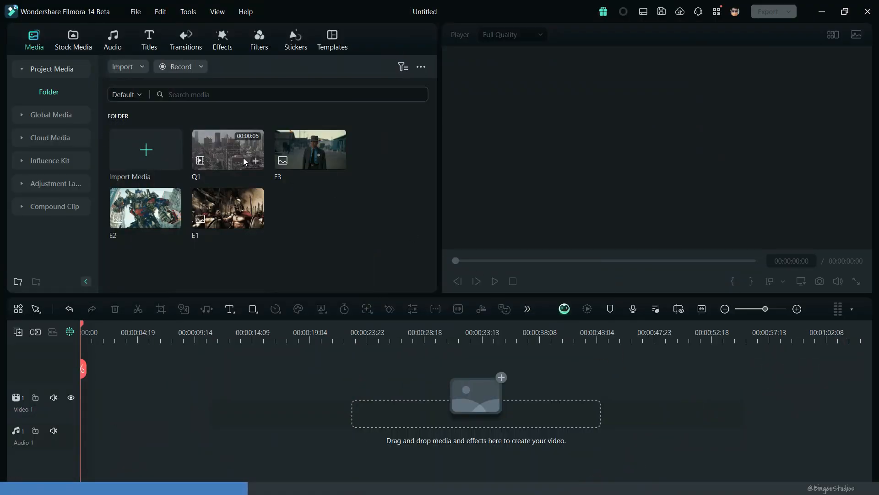
Step: Place the Q1 clip at the start of the Video 1 track and preview it briefly
{"action": "left_click_drag", "start_coordinate": [245, 161], "coordinate": [75, 414]}
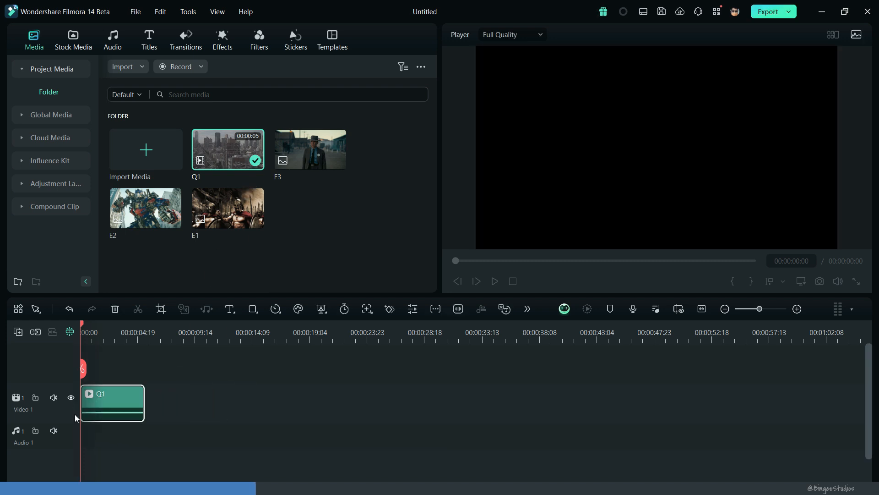
{"action": "key", "text": "space"}
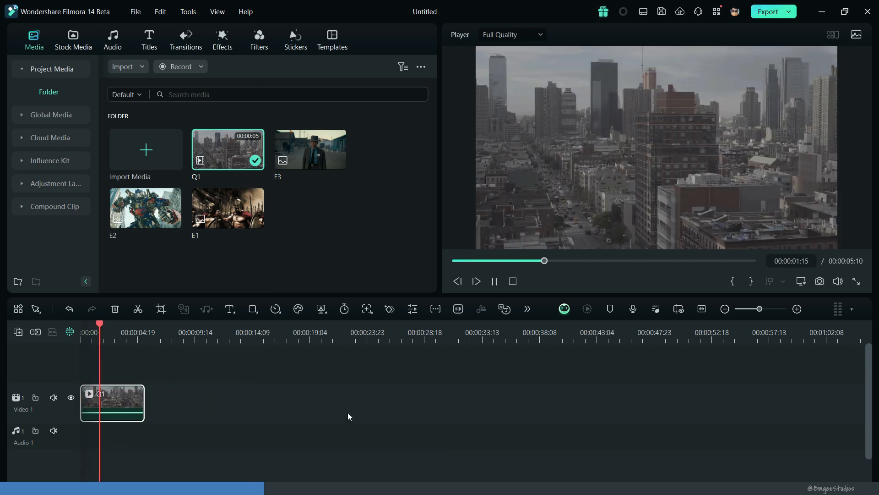
{"action": "key", "text": "space"}
Step: Place images E1, E2 and E3 one after another on the Video 1 track, beyond the Q1 clip
{"action": "left_click", "coordinate": [237, 194]}
{"action": "left_click_drag", "start_coordinate": [237, 195], "coordinate": [244, 400]}
{"action": "left_click_drag", "start_coordinate": [151, 228], "coordinate": [313, 400]}
{"action": "left_click_drag", "start_coordinate": [295, 162], "coordinate": [358, 386]}
Step: Enable AI Color Palette in the color settings of the Q1 clip
{"action": "left_click", "coordinate": [133, 397]}
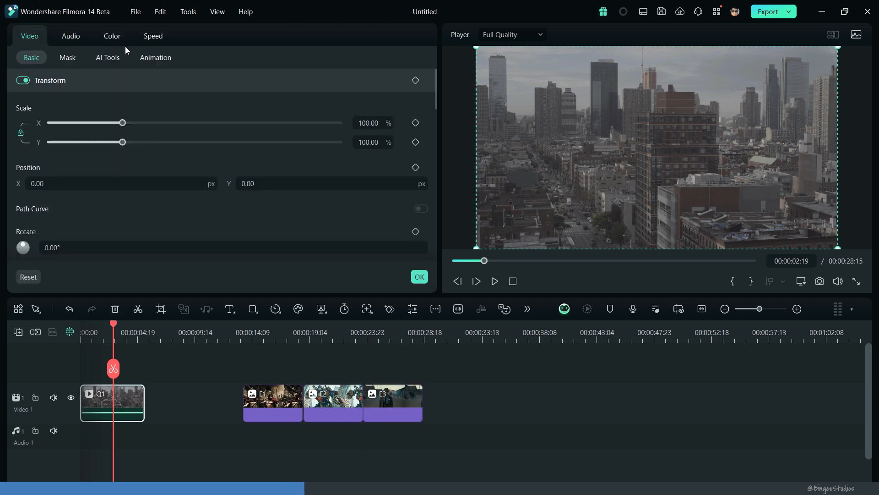
{"action": "left_click", "coordinate": [112, 36]}
{"action": "scroll", "coordinate": [150, 204], "scroll_direction": "down", "scroll_amount": 5}
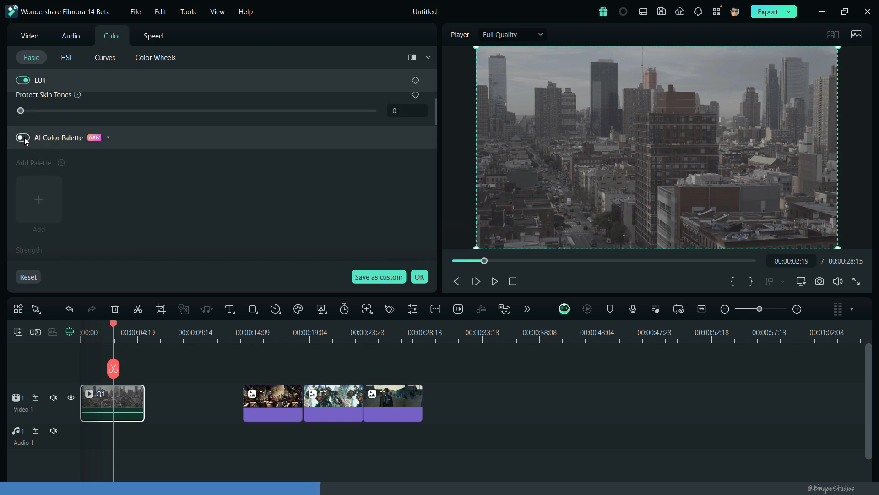
{"action": "left_click", "coordinate": [23, 138]}
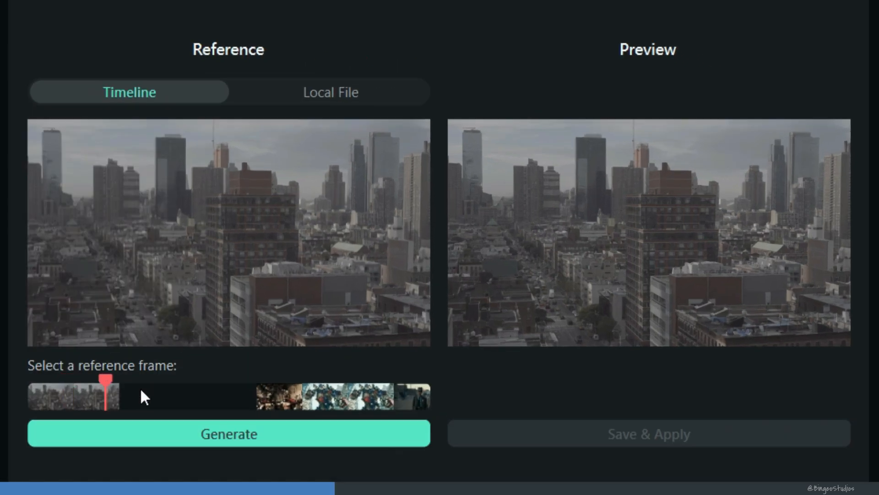
Step: Choose a frame of image E1 on the timeline as the color reference and generate the palette for Q1
{"action": "mouse_move", "coordinate": [141, 390]}
{"action": "left_mouse_down"}
{"action": "mouse_move", "coordinate": [402, 394]}
{"action": "mouse_move", "coordinate": [287, 381]}
{"action": "left_mouse_up"}
{"action": "left_click", "coordinate": [279, 430]}
{"action": "left_click", "coordinate": [315, 440]}
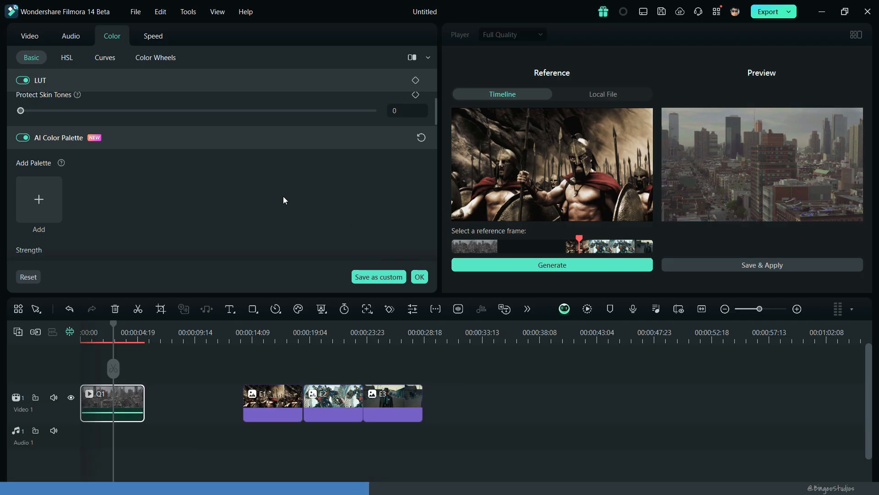
Step: Set the AI Color Palette strength to 92%, then save and apply the generated palette
{"action": "scroll", "coordinate": [280, 191], "scroll_direction": "down", "scroll_amount": 3}
{"action": "left_click_drag", "start_coordinate": [134, 199], "coordinate": [167, 200]}
{"action": "left_click_drag", "start_coordinate": [344, 227], "coordinate": [337, 226]}
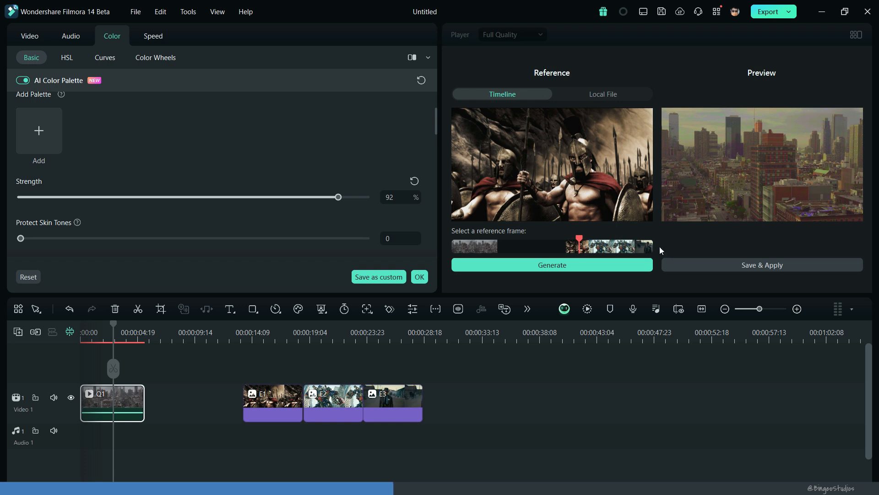
{"action": "left_click", "coordinate": [690, 263]}
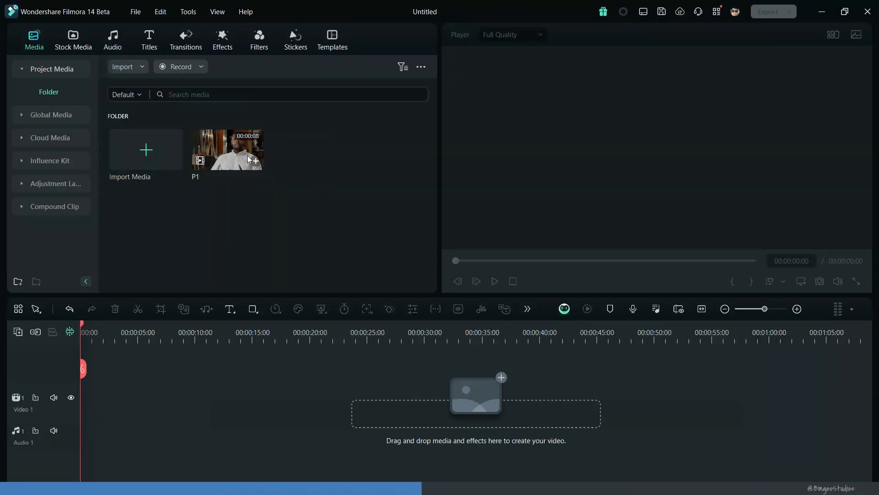
Step: Add clip P1 to the timeline with the project matched to 1920 x 1080 23.97fps, fit it to the timeline view and preview it
{"action": "left_click_drag", "start_coordinate": [248, 159], "coordinate": [75, 414]}
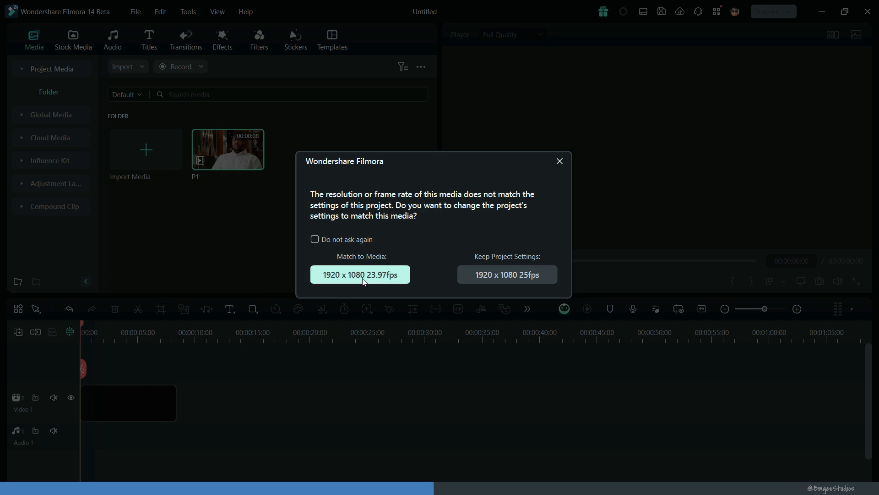
{"action": "left_click", "coordinate": [361, 284]}
{"action": "left_click", "coordinate": [699, 309]}
{"action": "key", "text": "space"}
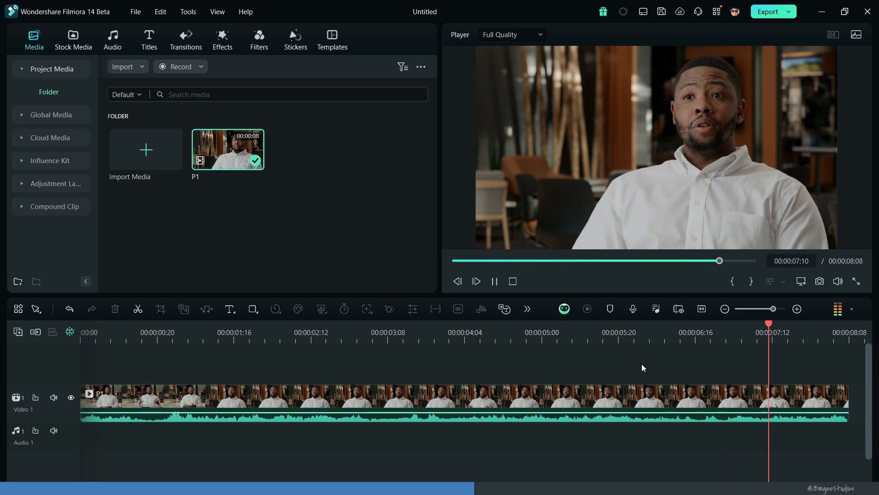
{"action": "key", "text": "space"}
{"action": "left_click", "coordinate": [458, 263]}
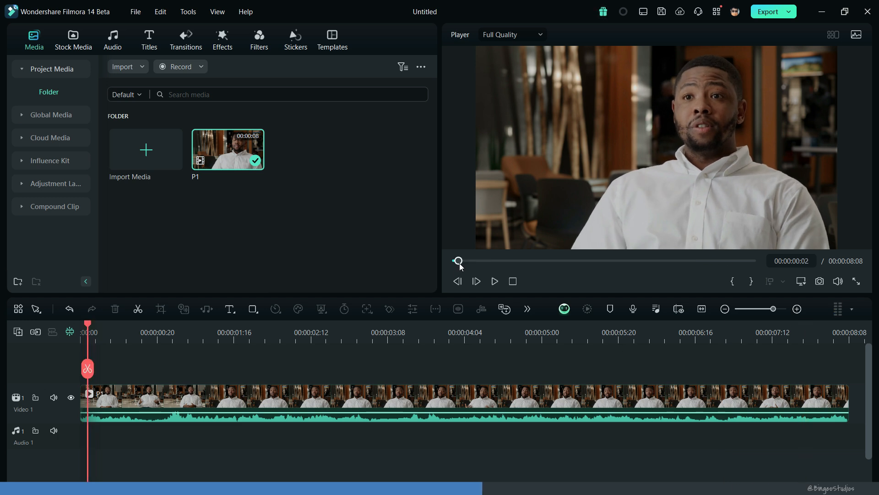
Step: Open AI Translation from the AI captions, choose Translate voice and caption as the type, and enable Lip-sync (beta)
{"action": "left_click", "coordinate": [142, 40]}
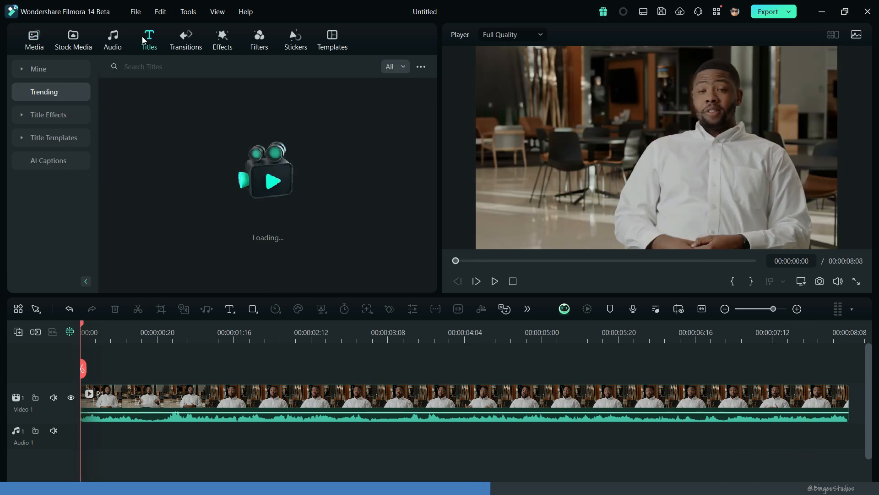
{"action": "left_click", "coordinate": [55, 160]}
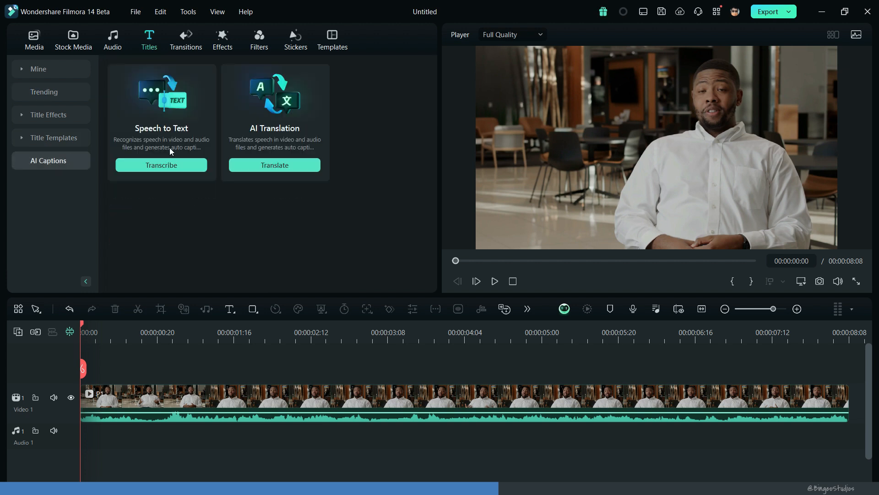
{"action": "left_click", "coordinate": [284, 165]}
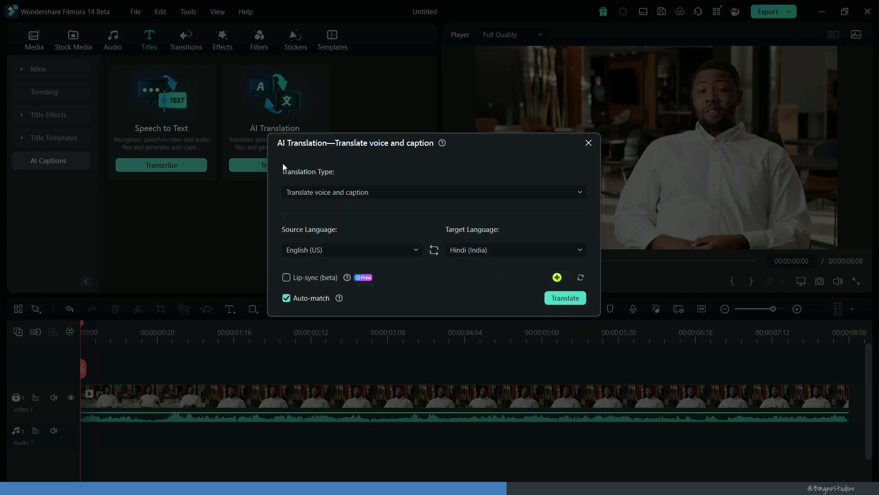
{"action": "left_click", "coordinate": [323, 191]}
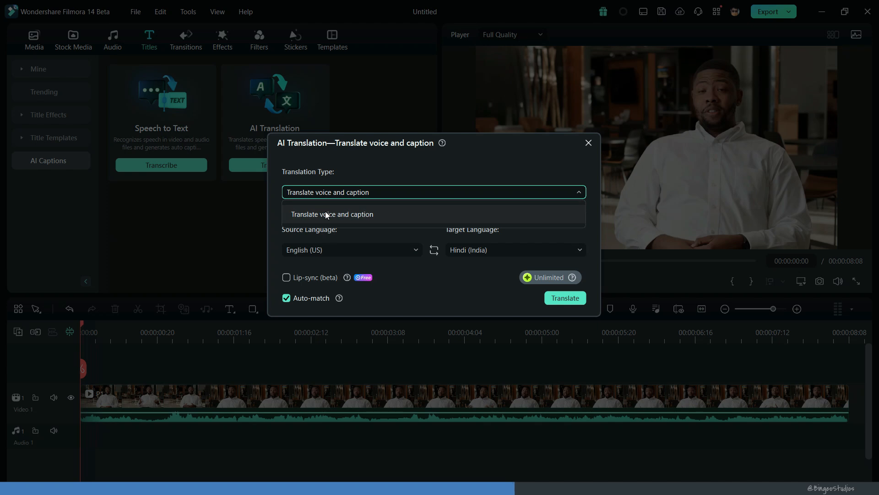
{"action": "left_click", "coordinate": [326, 214]}
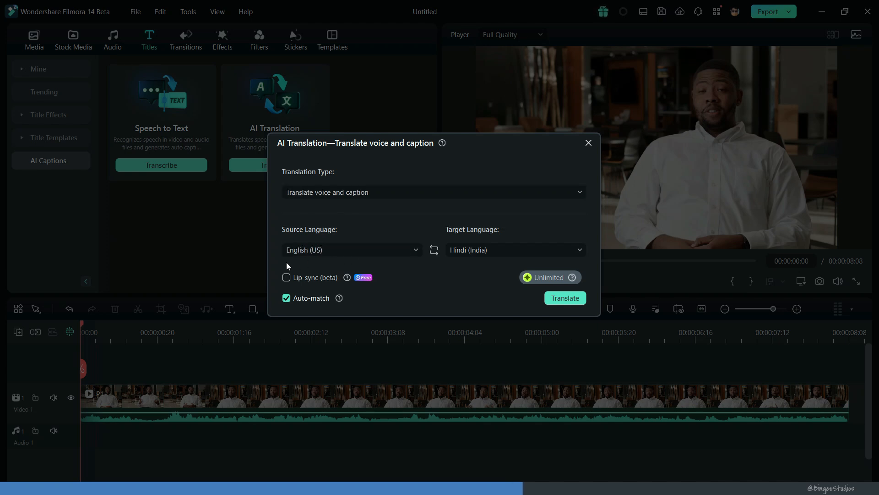
Step: Set the target language to German (Germany), run the translation and play the translated sequence
{"action": "left_click", "coordinate": [486, 256]}
{"action": "scroll", "coordinate": [496, 297], "scroll_direction": "up", "scroll_amount": 3}
{"action": "scroll", "coordinate": [496, 286], "scroll_direction": "up", "scroll_amount": 2}
{"action": "left_click", "coordinate": [487, 283]}
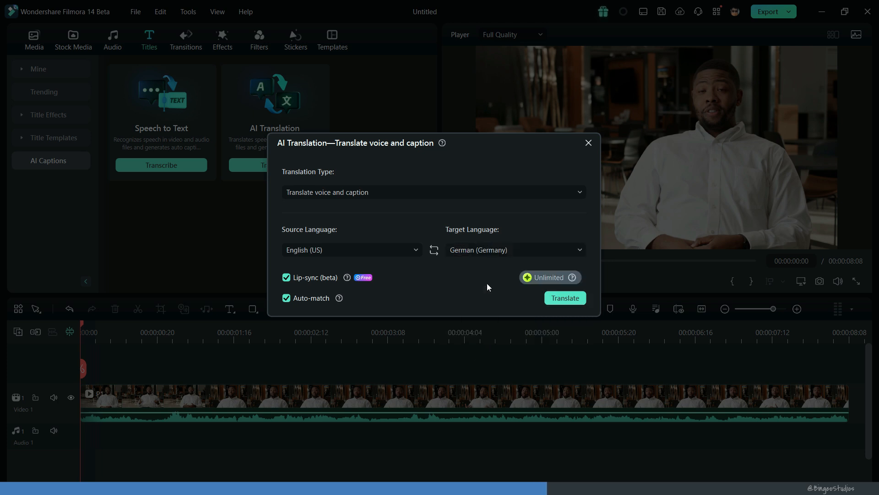
{"action": "left_click", "coordinate": [558, 300]}
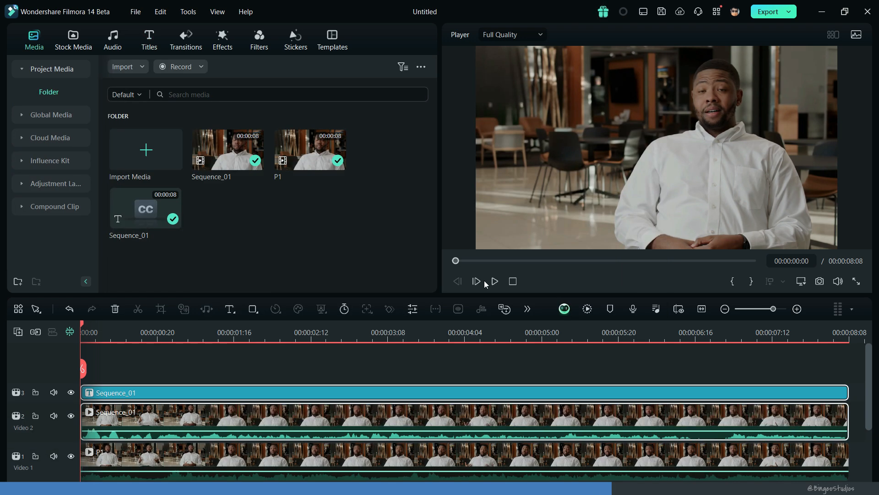
{"action": "left_click", "coordinate": [493, 281]}
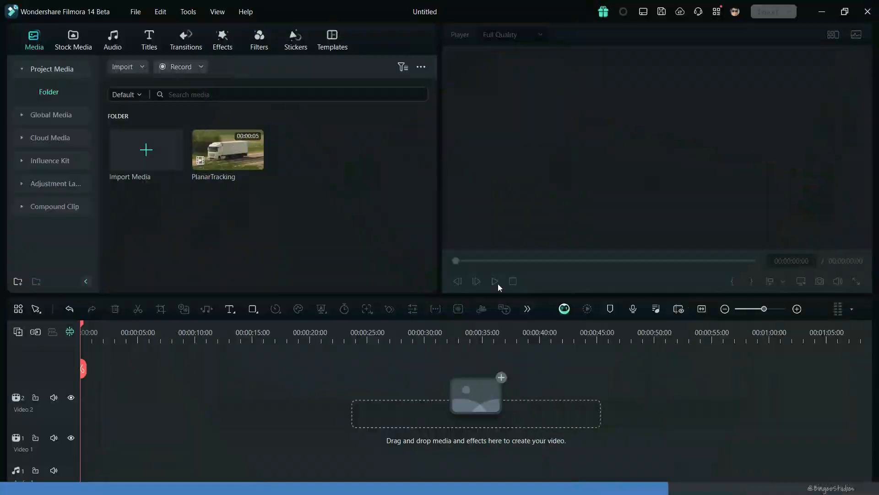
Step: Add the PlanarTracking clip to the start of the Video 2 track, fit it to the timeline view and preview it
{"action": "left_click_drag", "start_coordinate": [229, 142], "coordinate": [85, 417]}
{"action": "left_click", "coordinate": [704, 311]}
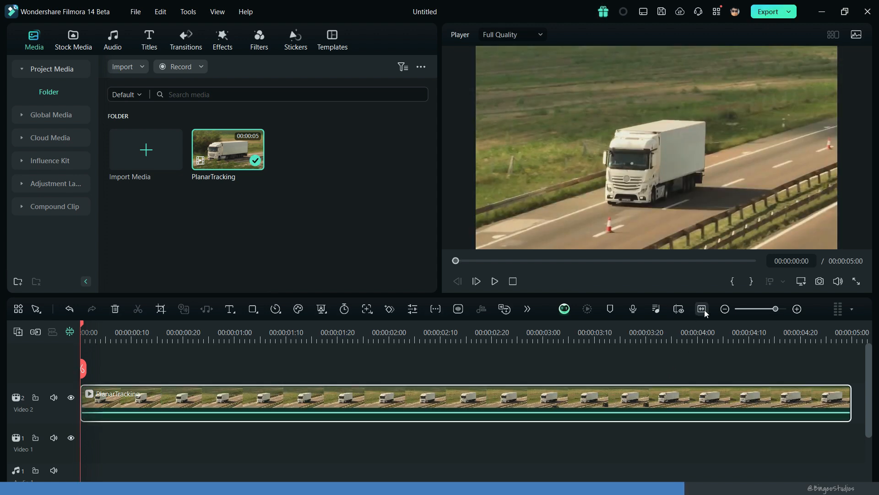
{"action": "key", "text": "space"}
{"action": "key", "text": "space"}
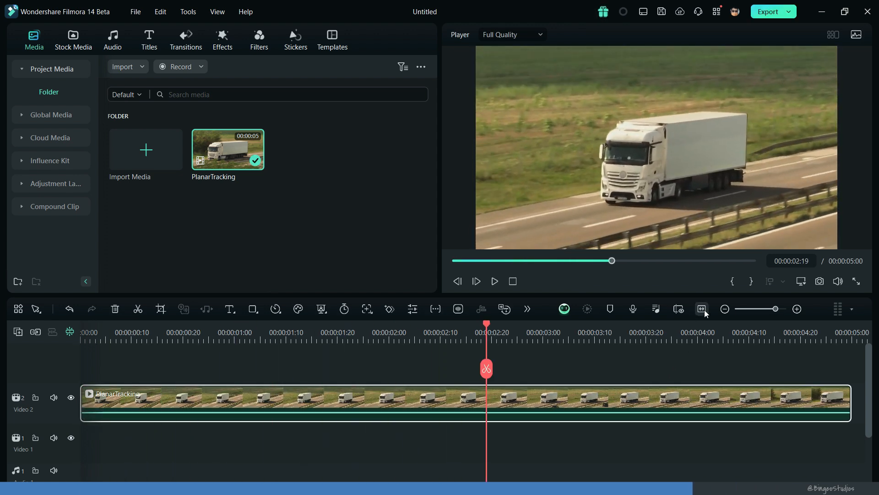
{"action": "key", "text": "Home"}
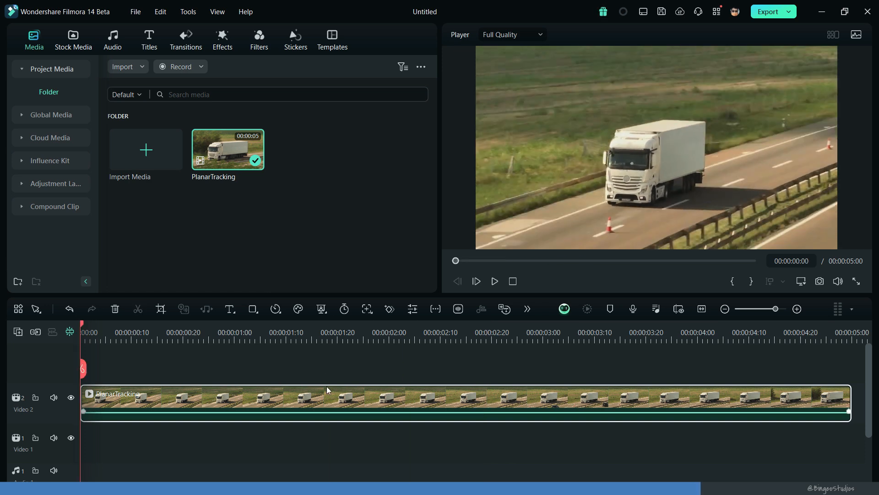
Step: Enable Planar Tracking in the AI tools of the PlanarTracking clip and choose the Auto tracker
{"action": "double_click", "coordinate": [326, 387]}
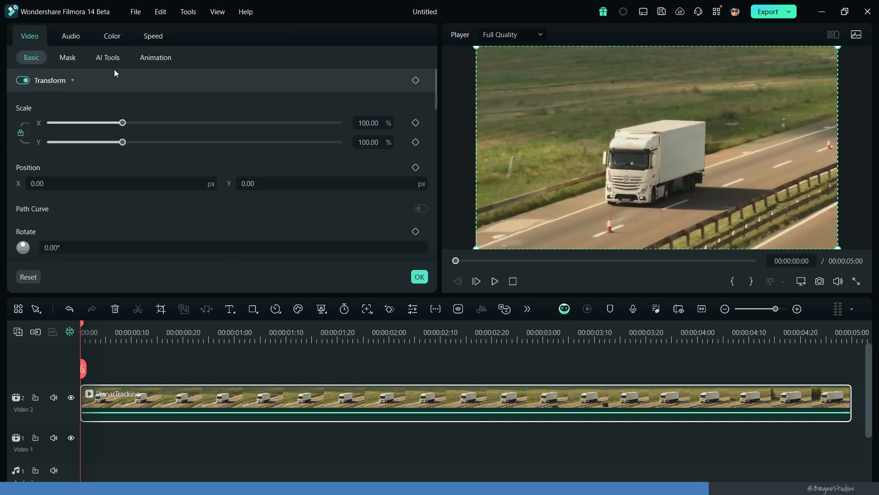
{"action": "left_click", "coordinate": [108, 57]}
{"action": "scroll", "coordinate": [157, 136], "scroll_direction": "down", "scroll_amount": 5}
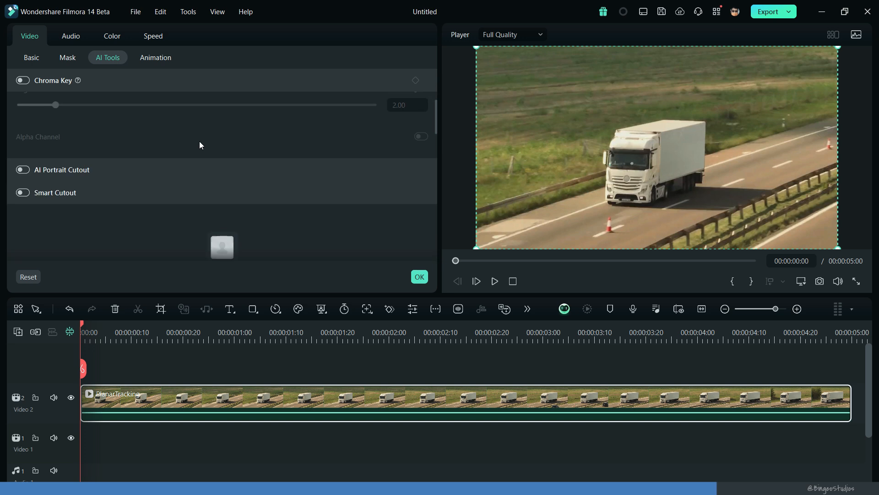
{"action": "scroll", "coordinate": [200, 142], "scroll_direction": "down", "scroll_amount": 4}
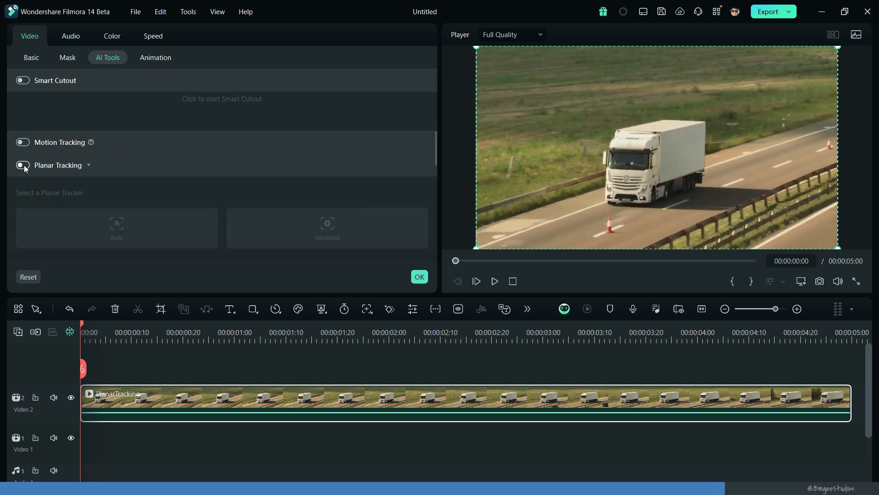
{"action": "left_click", "coordinate": [23, 165]}
{"action": "left_click", "coordinate": [126, 189]}
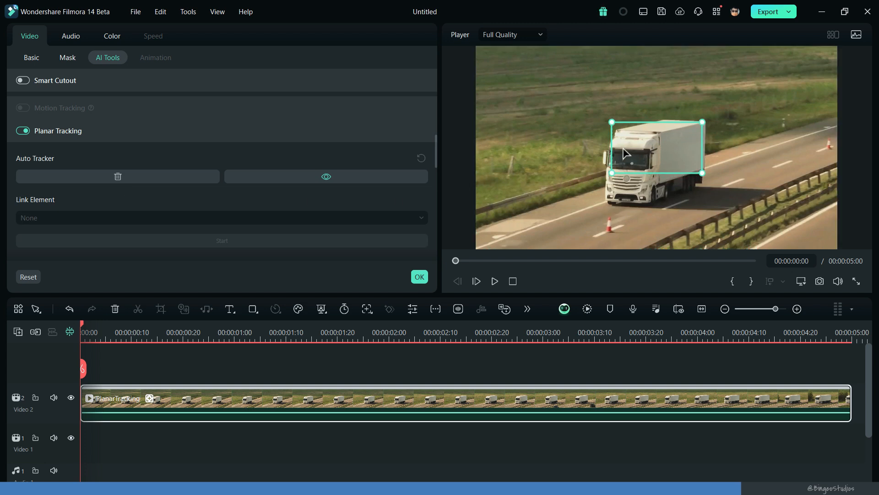
Step: Fit the four corners of the planar tracker to the side panel of the truck's trailer and run the tracking
{"action": "left_click_drag", "start_coordinate": [625, 142], "coordinate": [677, 158]}
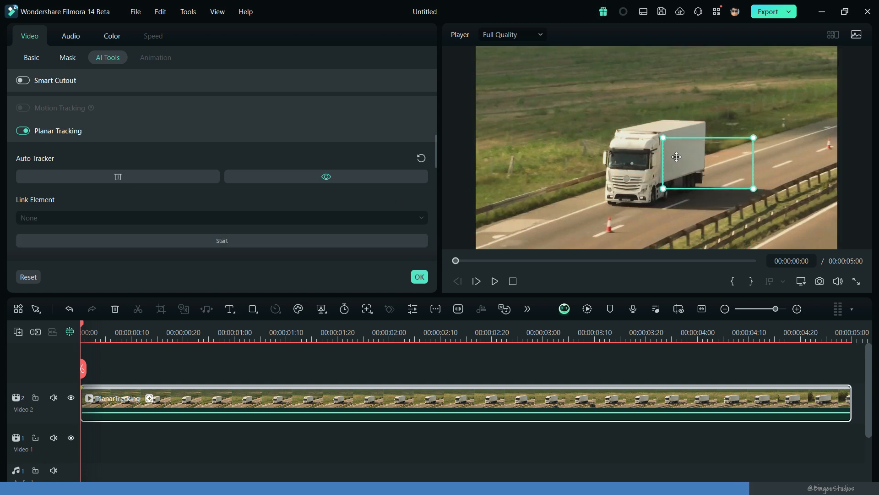
{"action": "scroll", "coordinate": [676, 157], "scroll_direction": "up", "scroll_amount": 3}
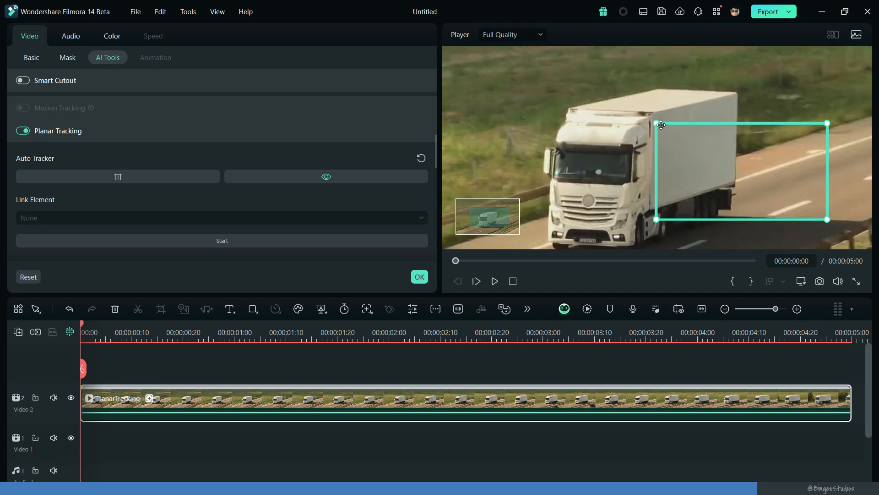
{"action": "left_click_drag", "start_coordinate": [658, 124], "coordinate": [653, 114]}
{"action": "left_click_drag", "start_coordinate": [827, 123], "coordinate": [735, 93]}
{"action": "left_click_drag", "start_coordinate": [827, 220], "coordinate": [734, 183]}
{"action": "left_click_drag", "start_coordinate": [656, 218], "coordinate": [653, 205]}
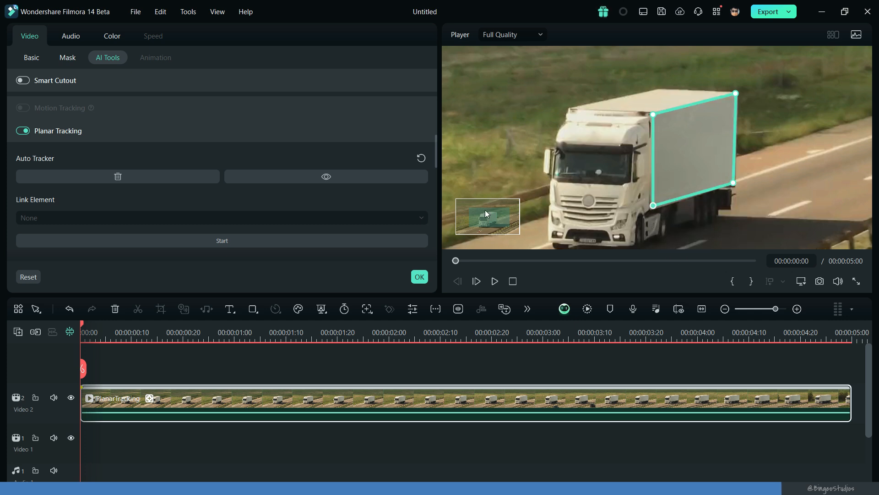
{"action": "left_click", "coordinate": [302, 242]}
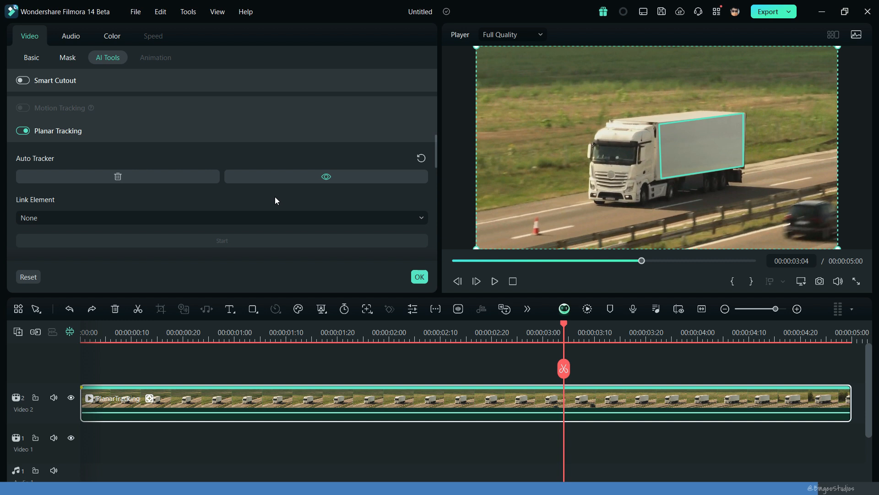
{"action": "left_click", "coordinate": [420, 277]}
Step: Add the graffiti_PNG43 image on the Video 3 track from the start, link it to the truck clip's planar tracker and play the result
{"action": "left_click_drag", "start_coordinate": [307, 155], "coordinate": [76, 374]}
{"action": "double_click", "coordinate": [177, 435]}
{"action": "left_click", "coordinate": [199, 216]}
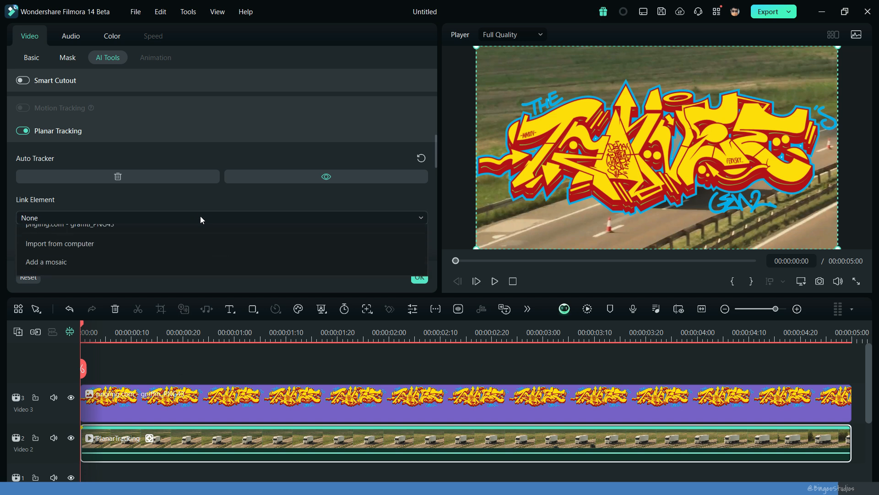
{"action": "left_click", "coordinate": [198, 261]}
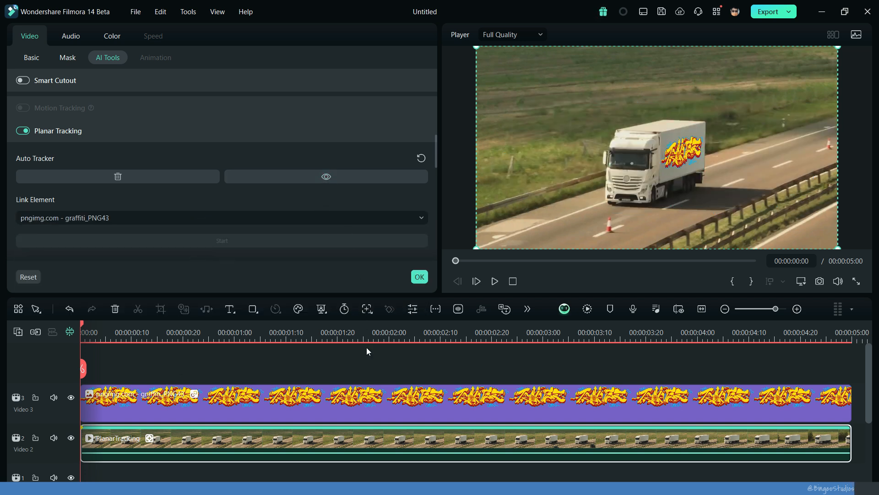
{"action": "key", "text": "space"}
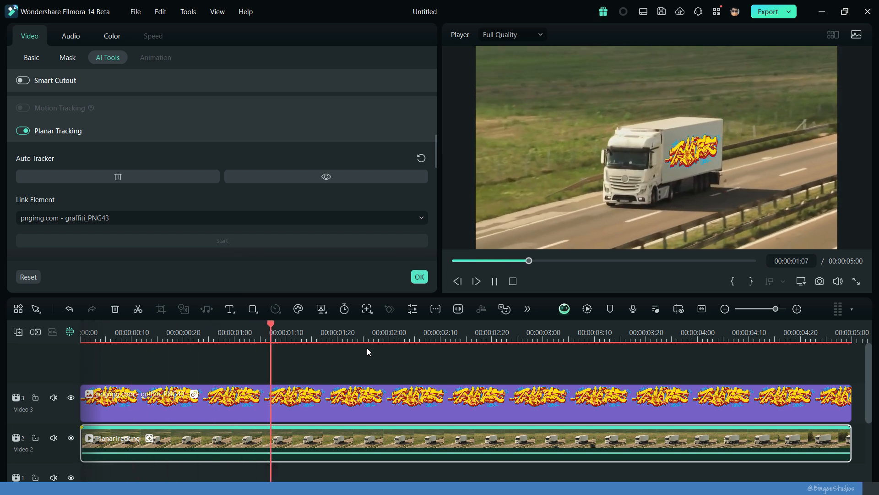